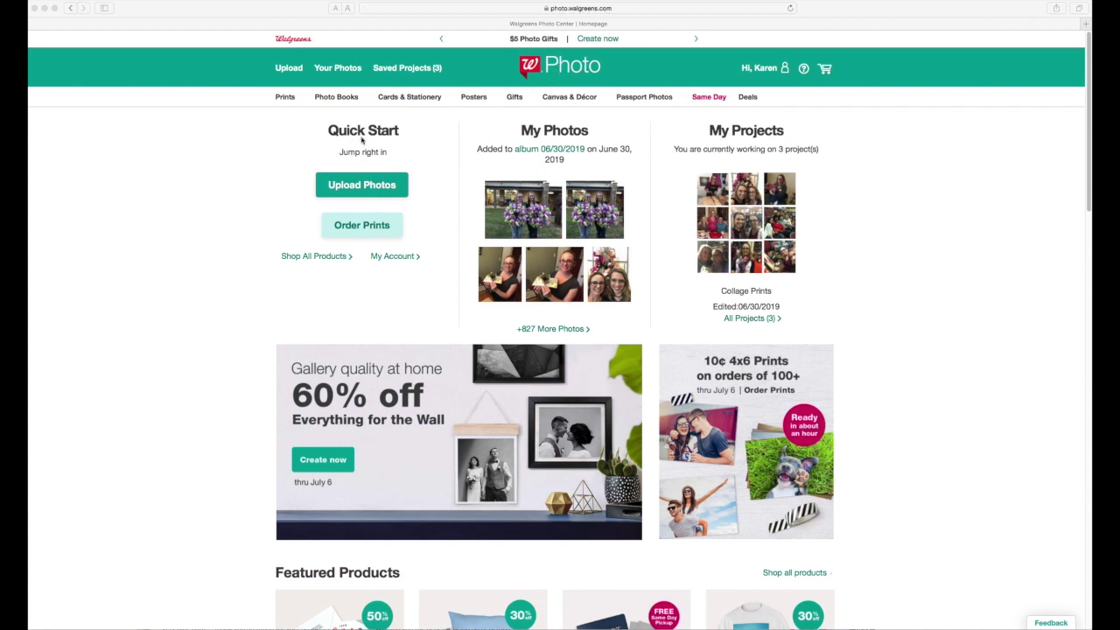
Step: Check the photo upload sources, and open the photo library with all photos of June 30, 2019 displayed
click(358, 189)
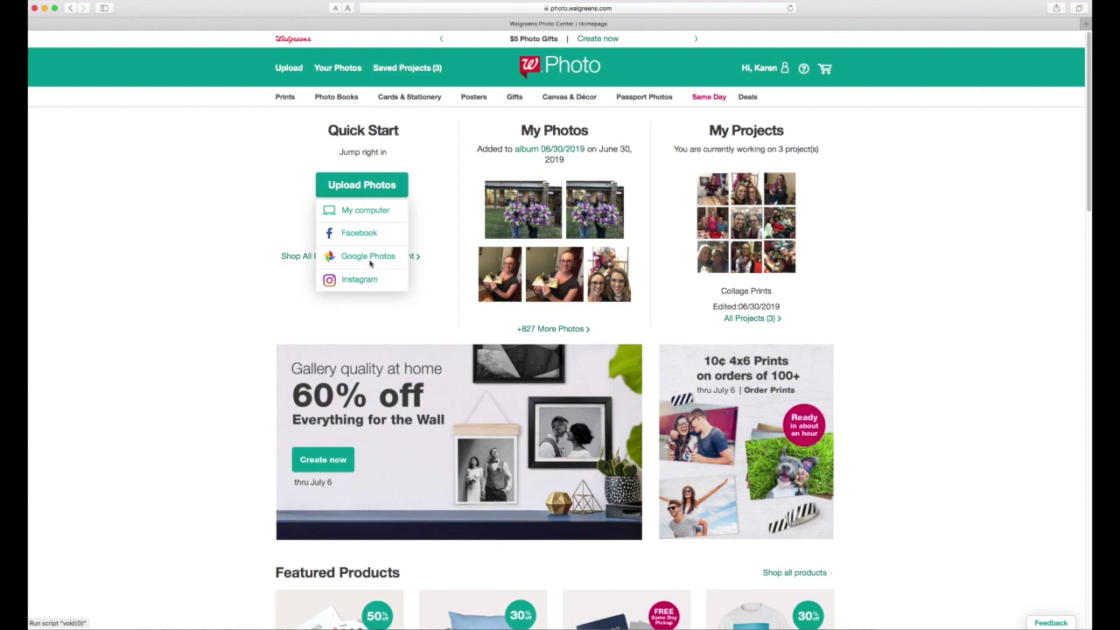
click(397, 189)
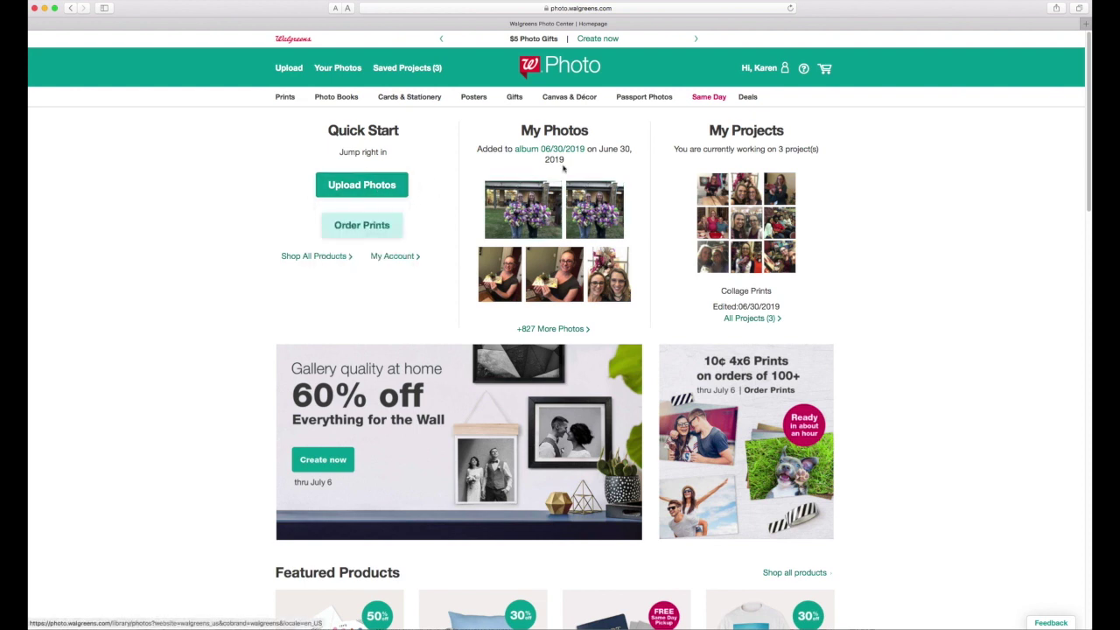
click(537, 208)
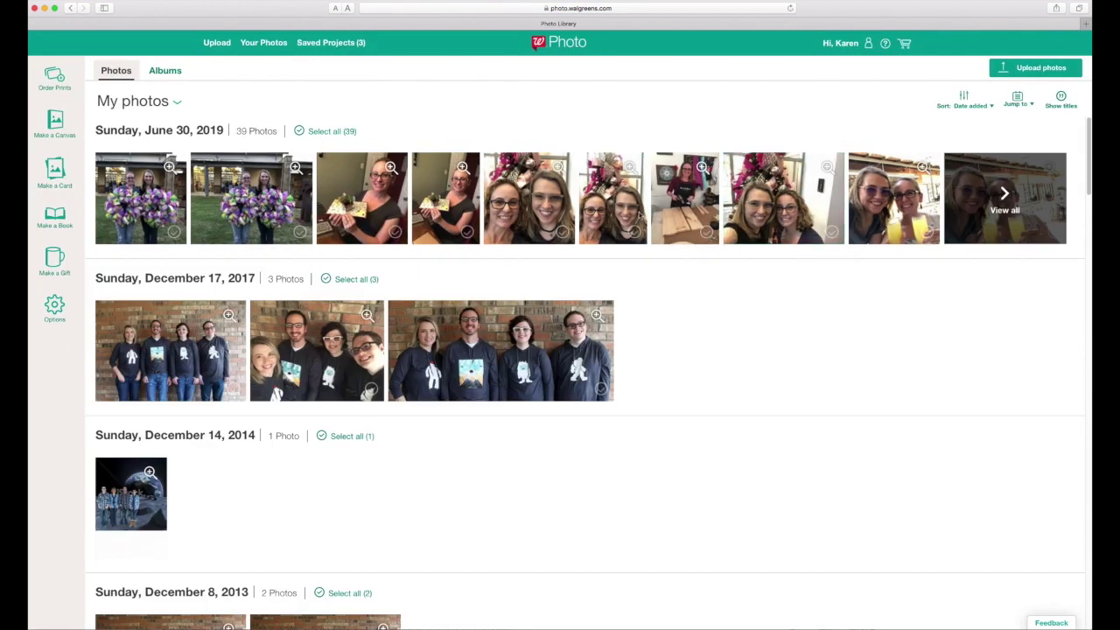
click(1006, 212)
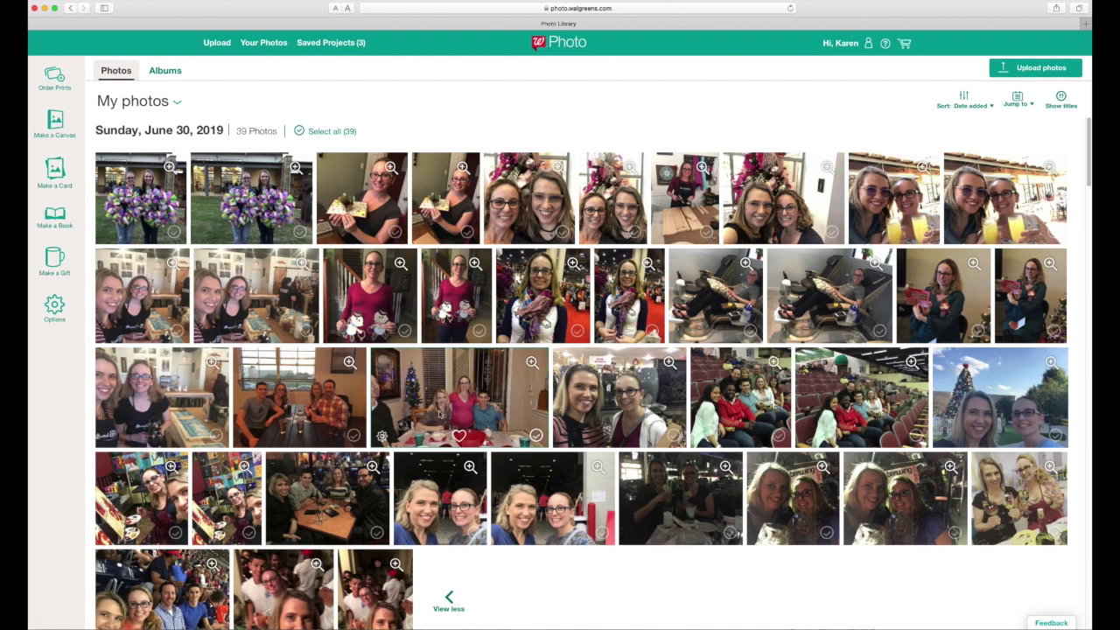
Step: Open the dinner-table photo with the Christmas tree for editing and apply a Square crop
click(382, 437)
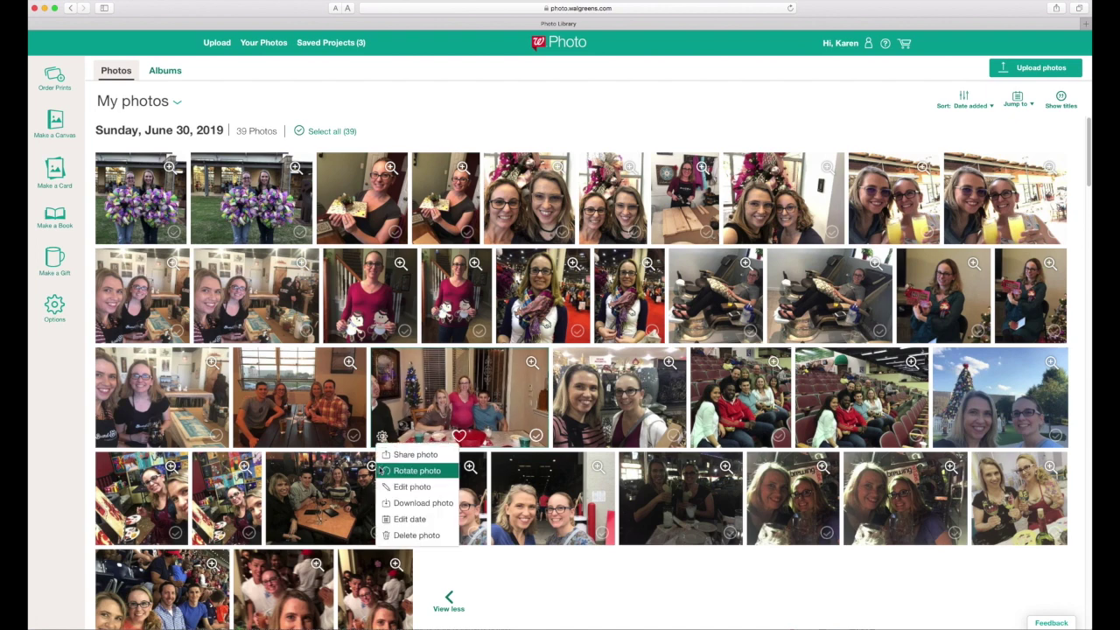
click(404, 487)
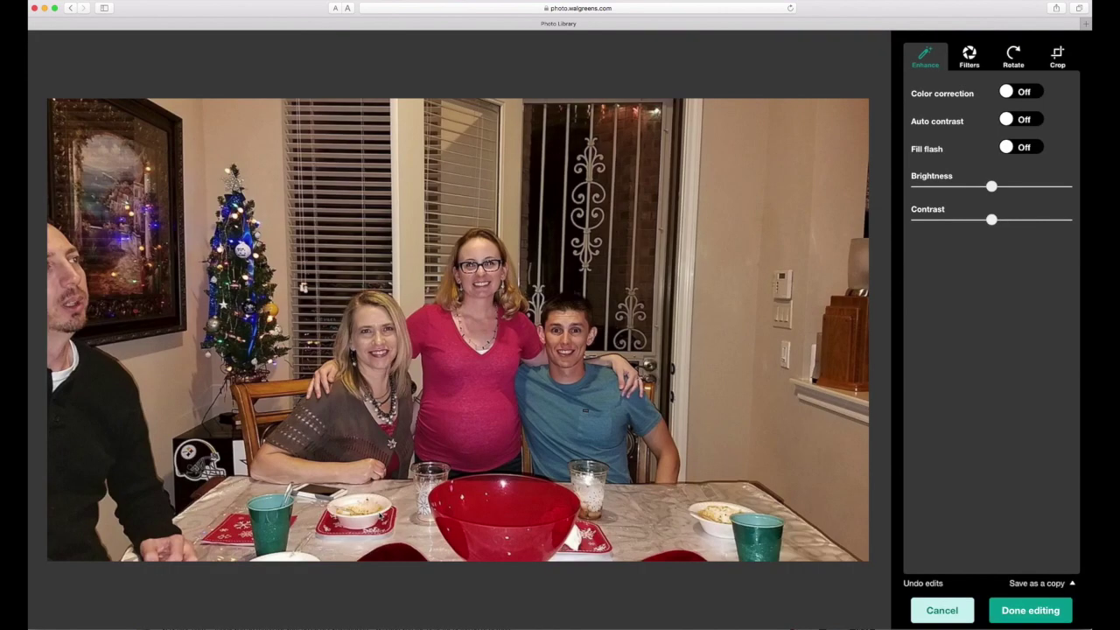
click(1057, 55)
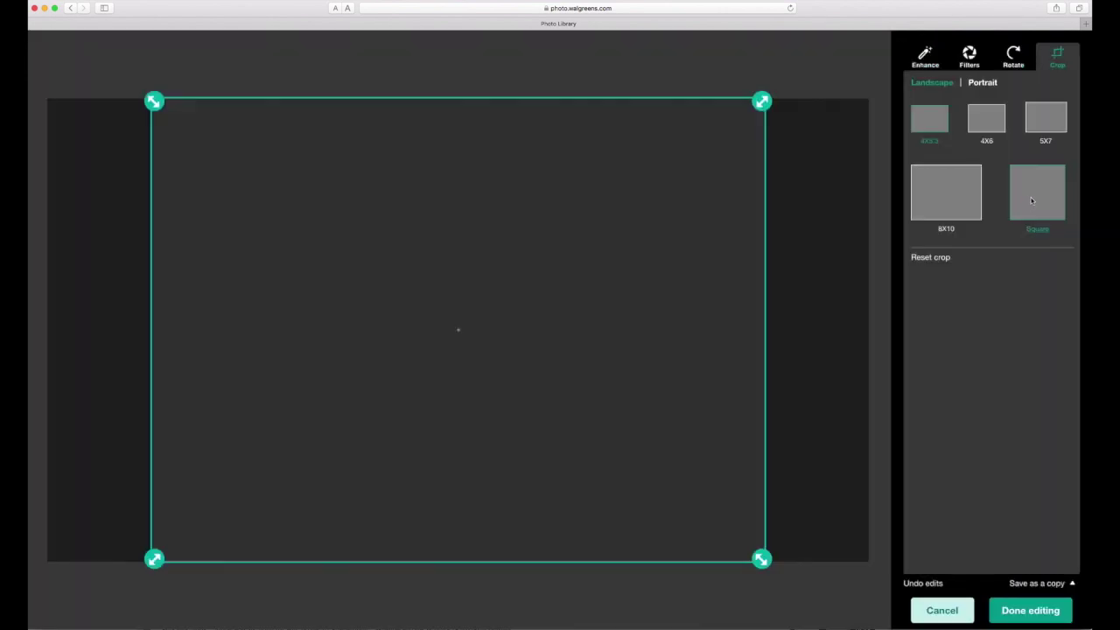
click(1031, 200)
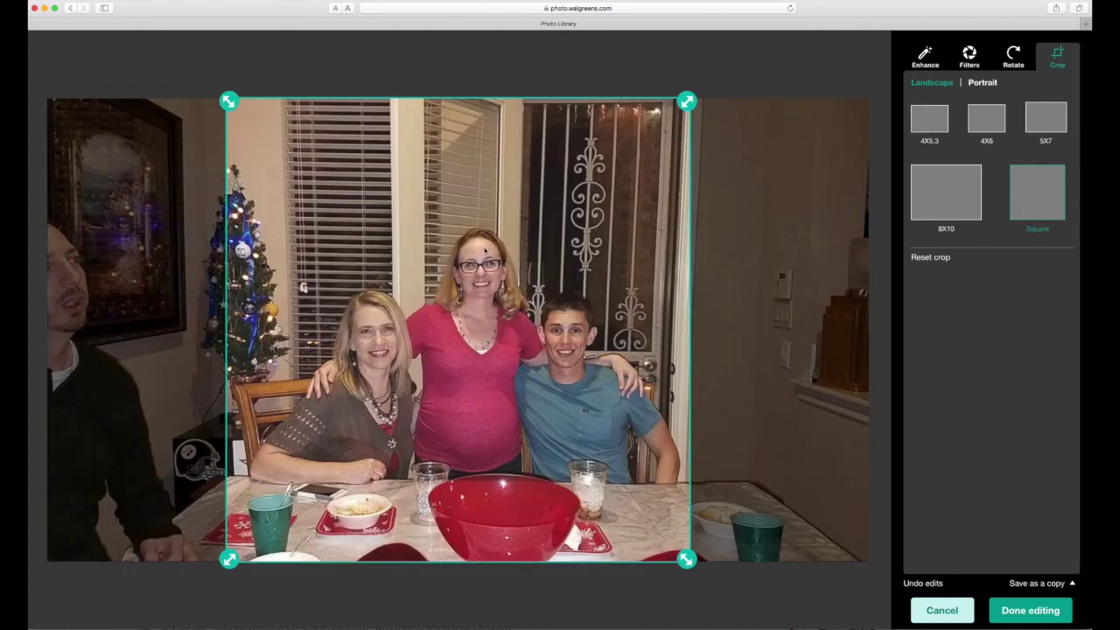
Step: Shrink and reposition the square crop around the three people at the table, and finish editing the photo
mouse_move(484, 352)
mouse_down()
mouse_move(532, 353)
mouse_move(505, 350)
mouse_up()
drag(707, 138, 676, 141)
drag(580, 278, 591, 274)
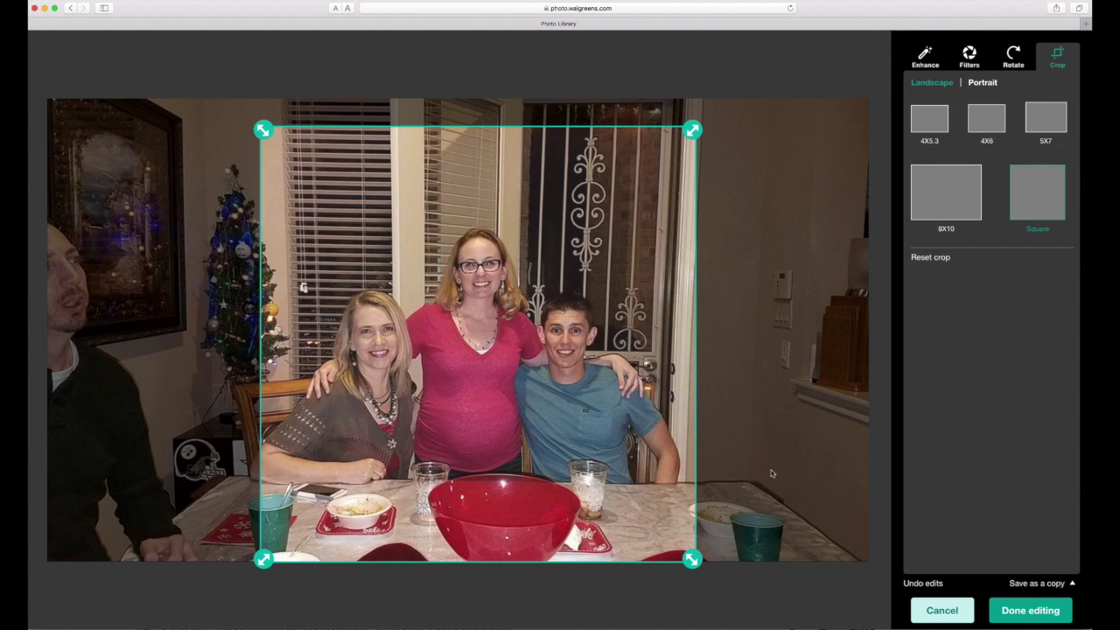
click(1022, 610)
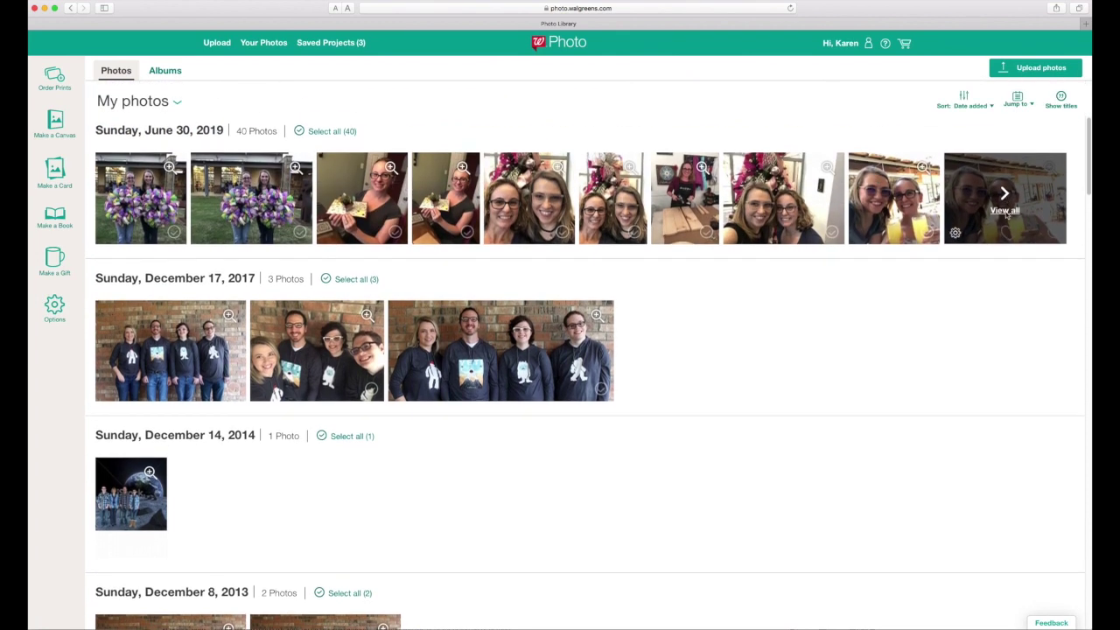
Step: Mark the cropped dinner-table photo as a favorite and display only the favorite photos
click(1004, 210)
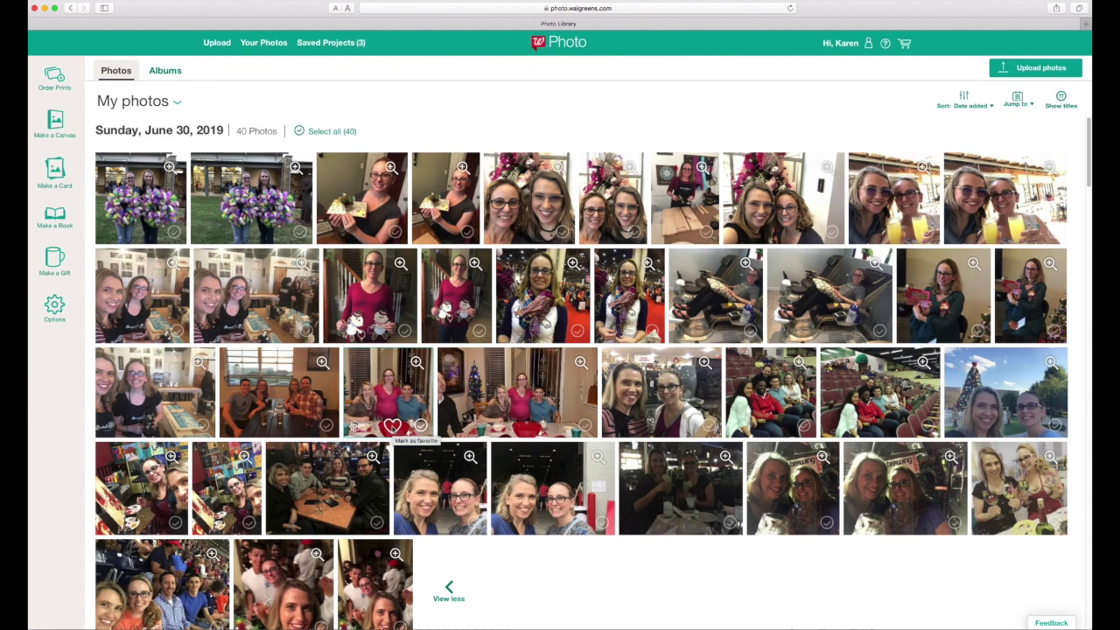
click(391, 427)
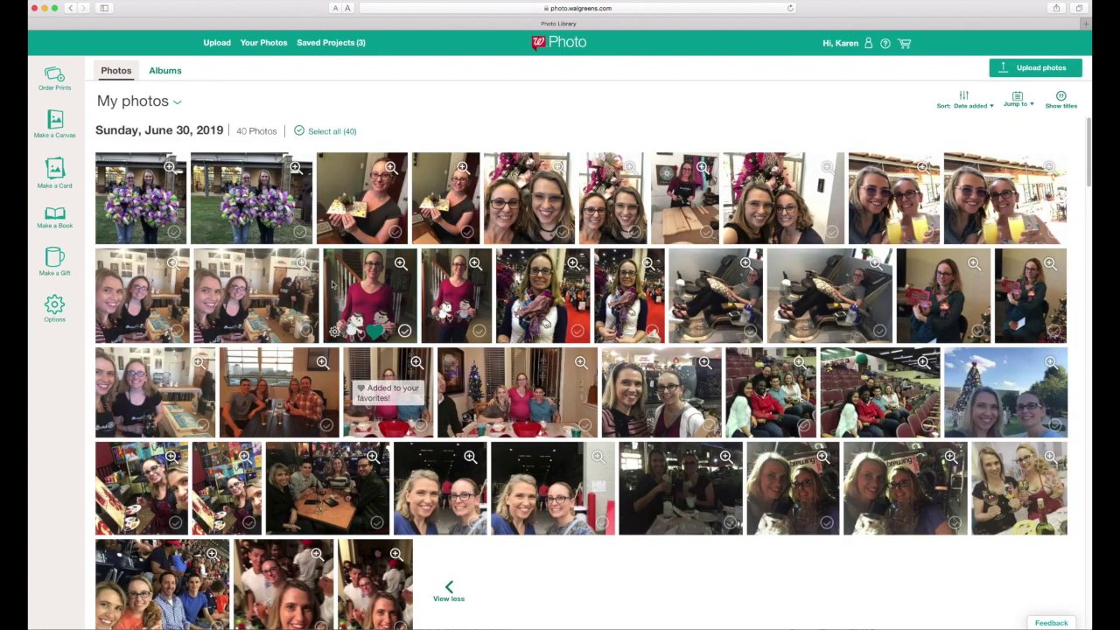
click(177, 102)
click(122, 138)
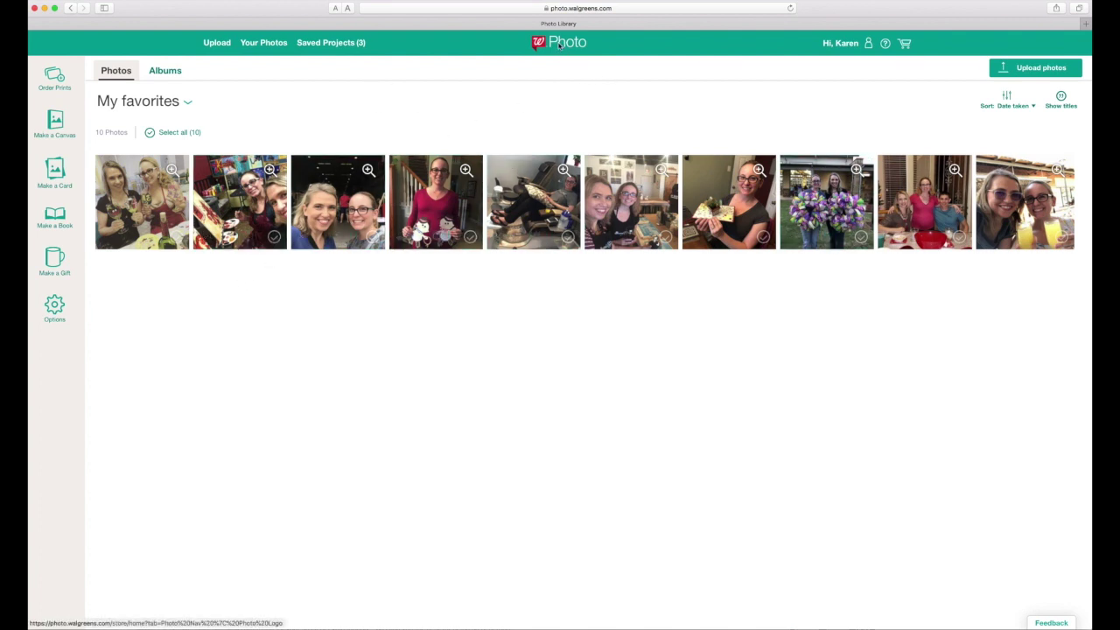
Step: Return to the photo homepage and start creating a collage print in size 4x4
click(550, 45)
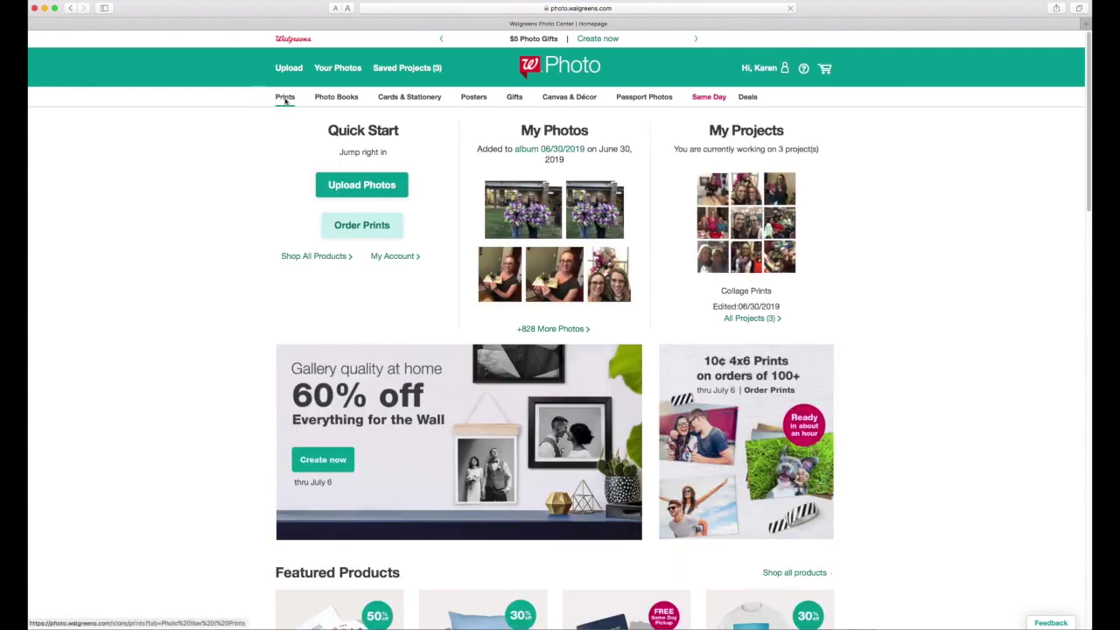
mouse_move(286, 98)
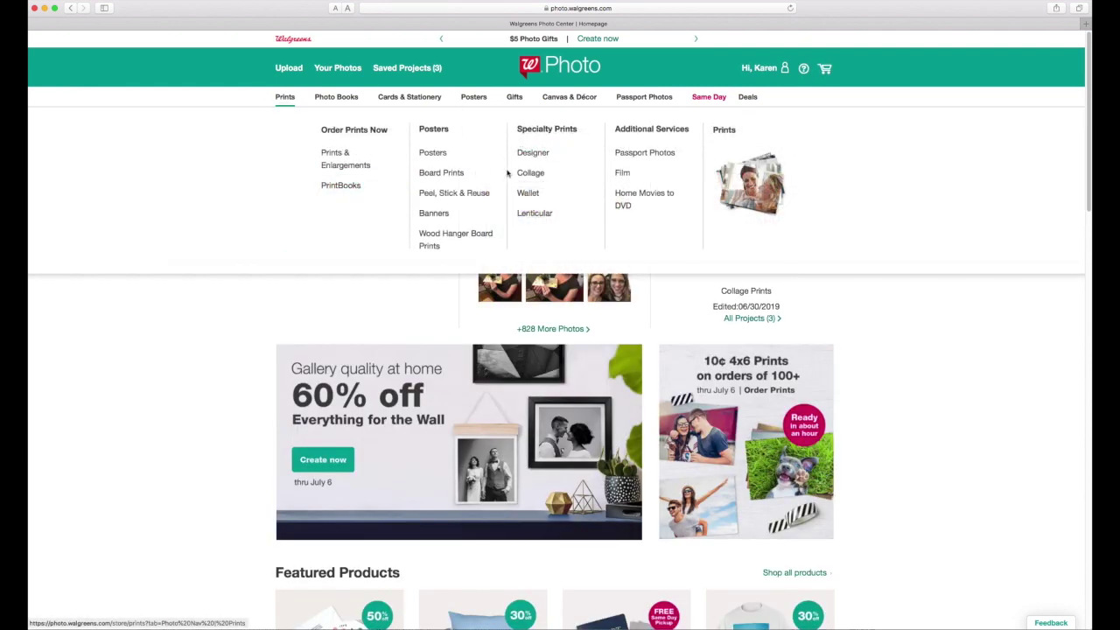
click(529, 203)
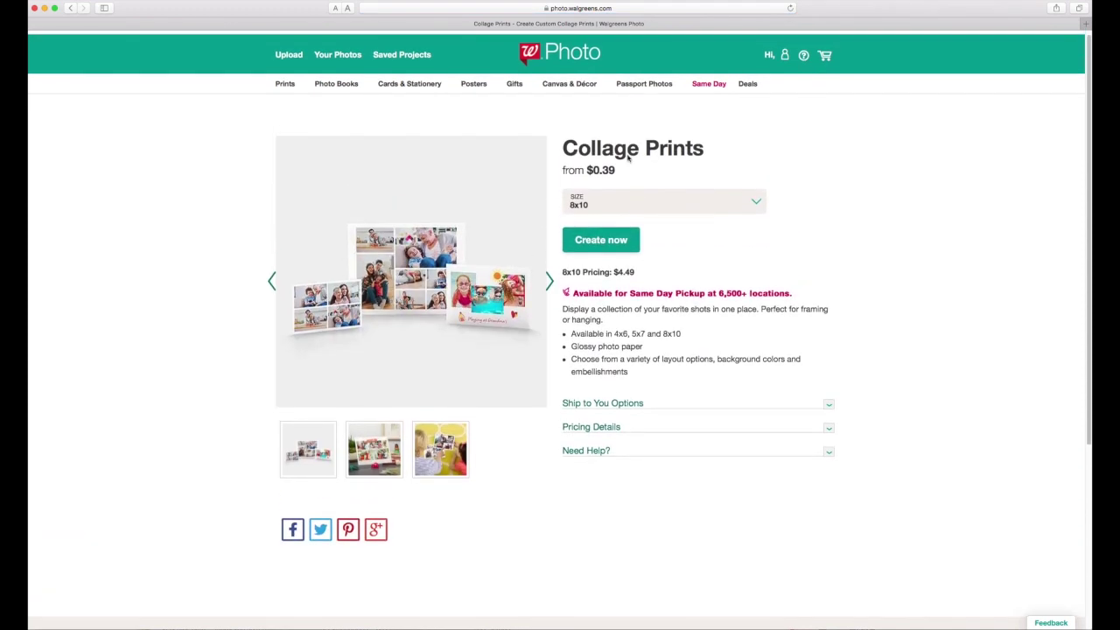
click(591, 206)
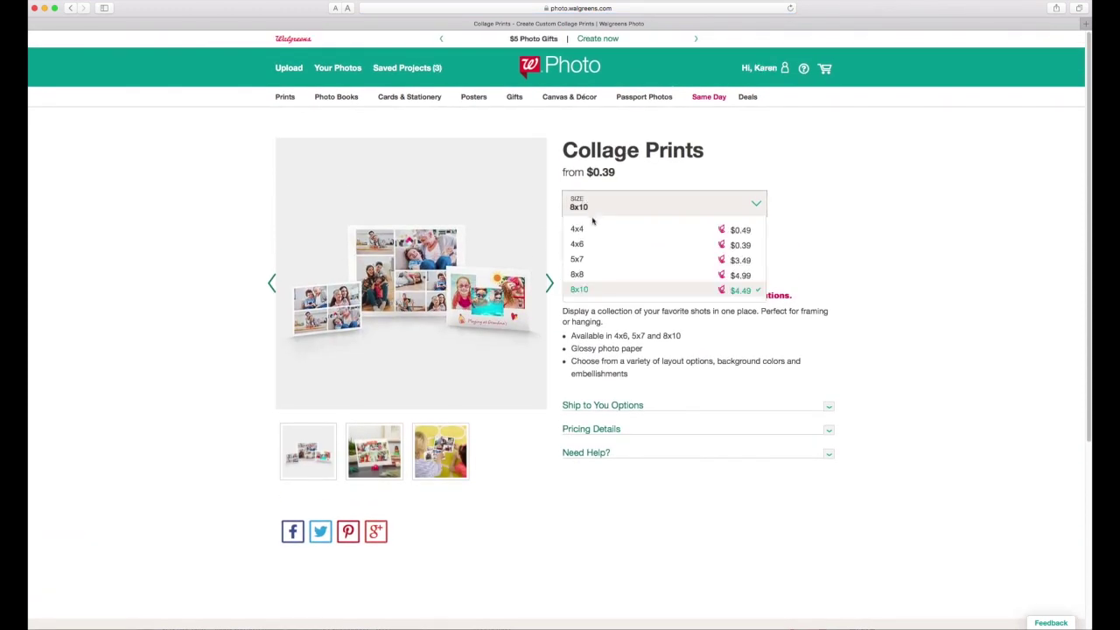
click(585, 229)
click(599, 243)
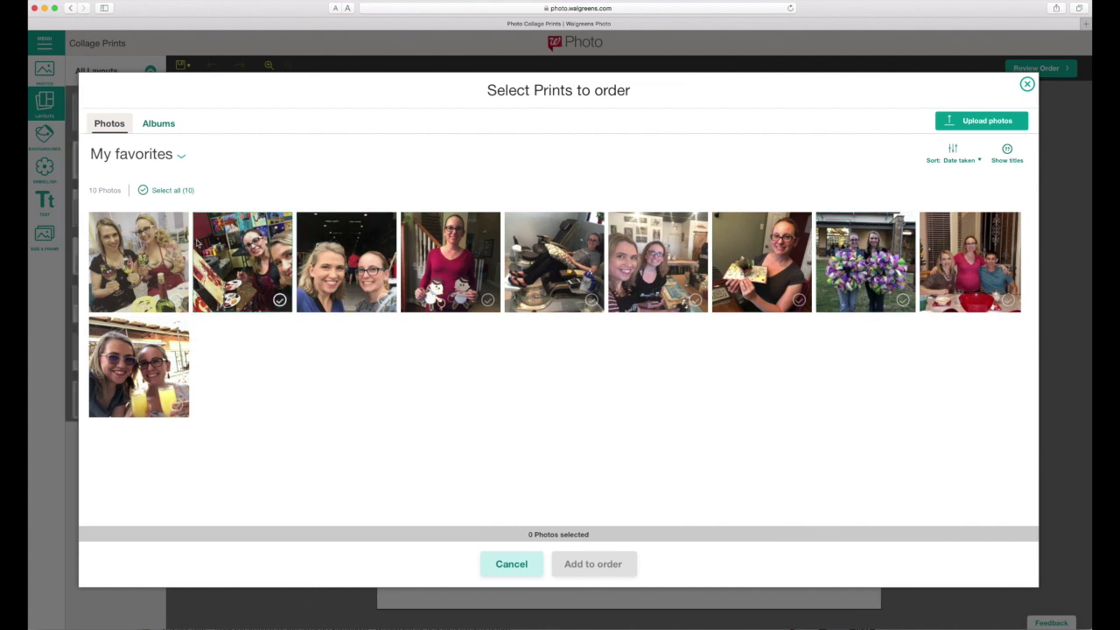
Step: Select every favorite photo except the cropped dinner-table one and add them to the collage order
click(166, 281)
click(263, 280)
click(346, 284)
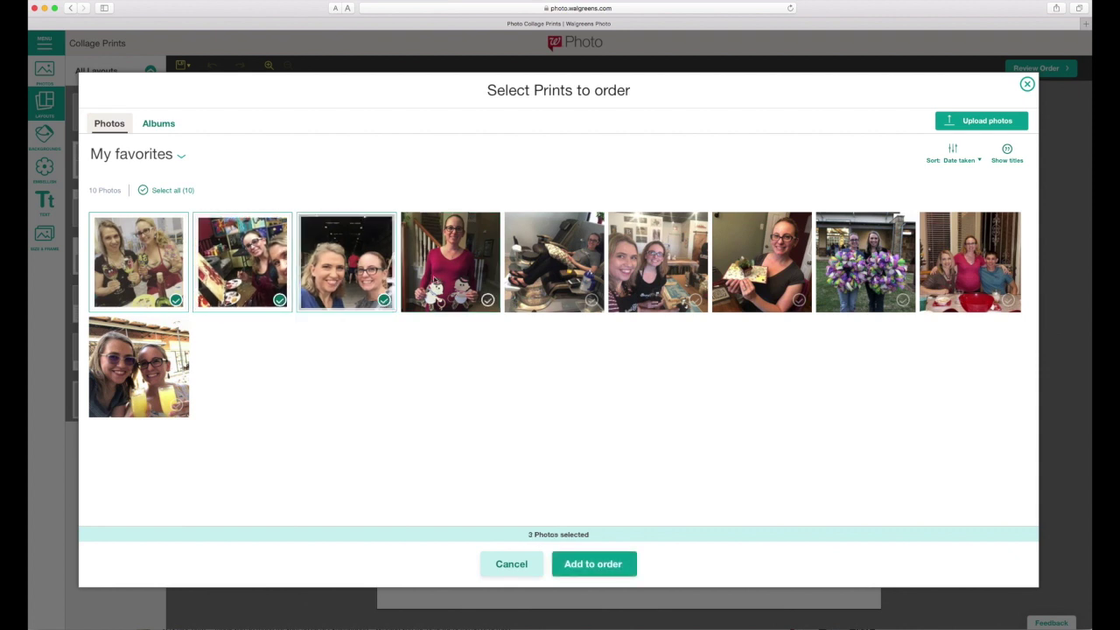
click(448, 285)
click(553, 284)
click(661, 284)
click(753, 280)
click(862, 280)
click(153, 382)
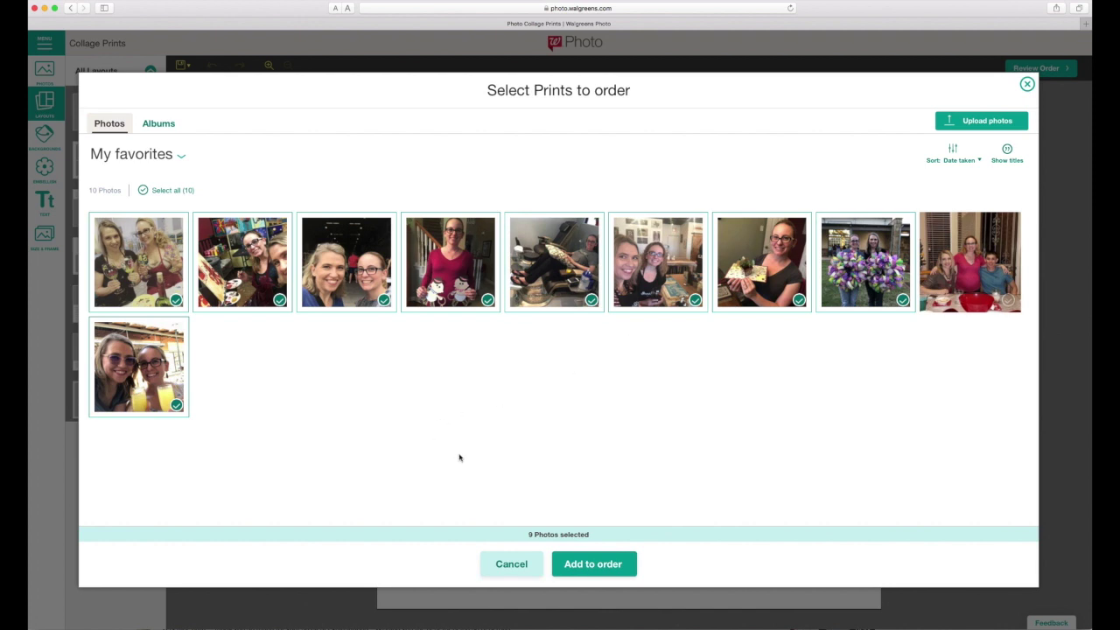
click(593, 564)
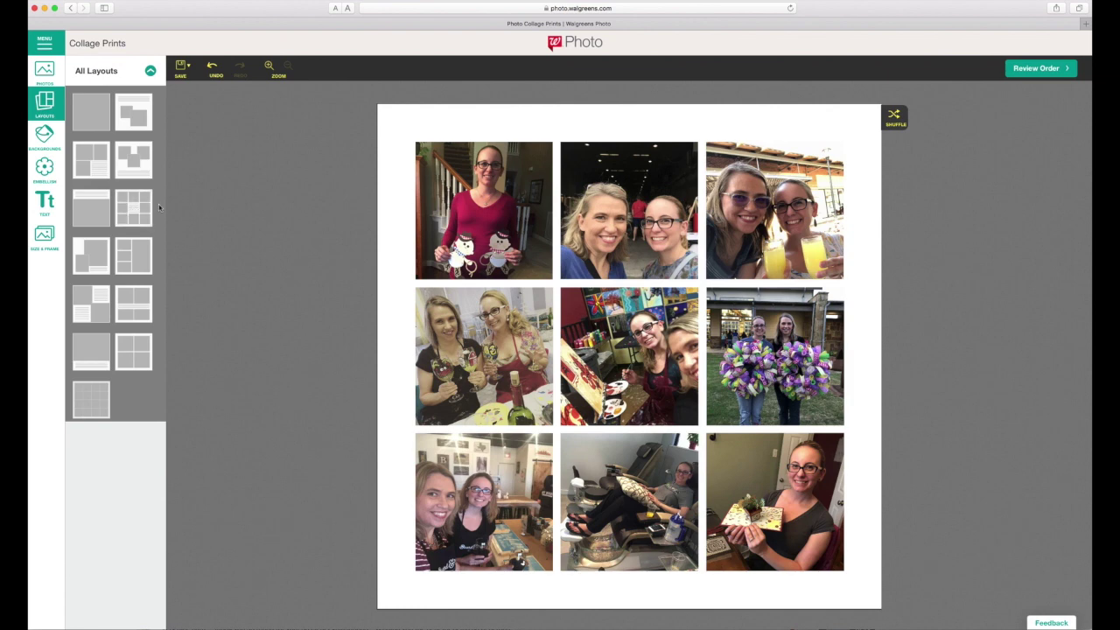
Step: Add the remaining dinner-table photo from My favorites to the collage project
drag(484, 210, 313, 176)
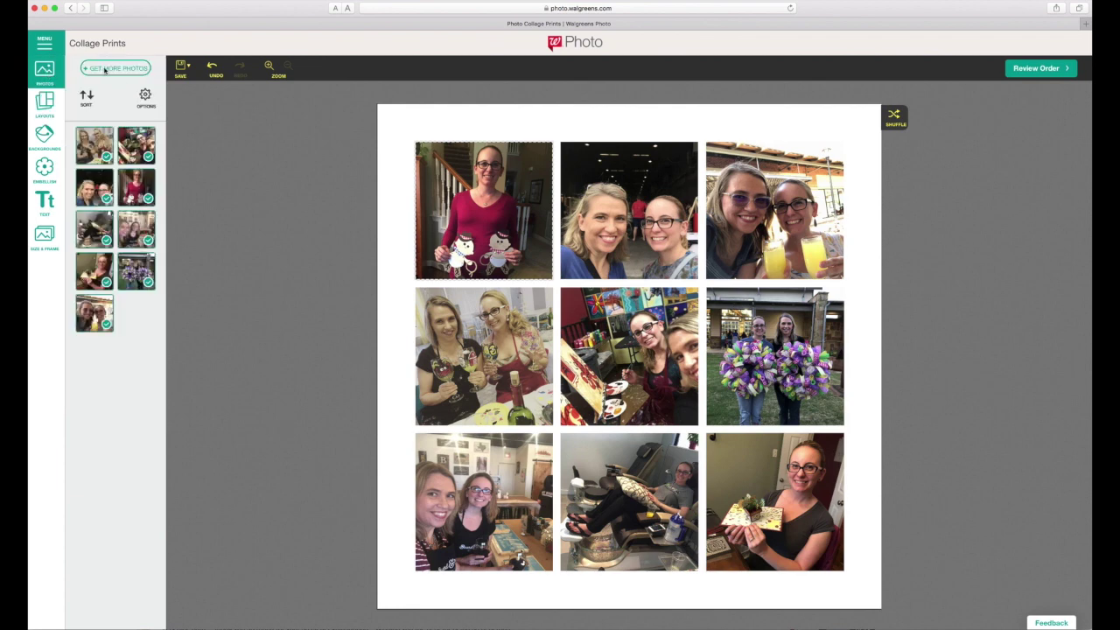
click(115, 68)
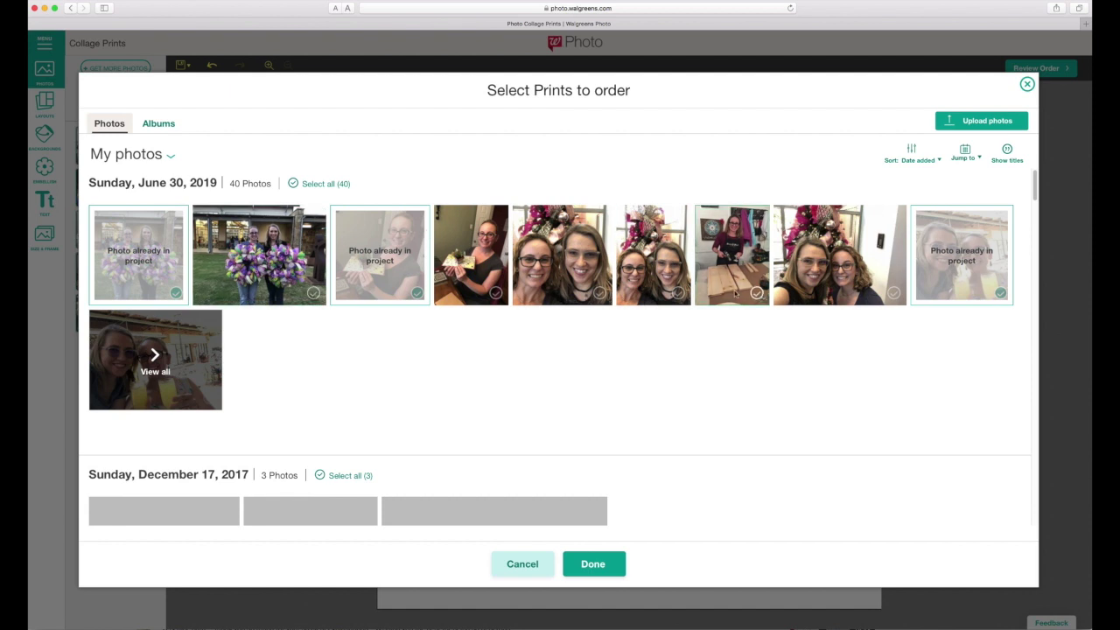
click(166, 156)
click(169, 158)
click(140, 191)
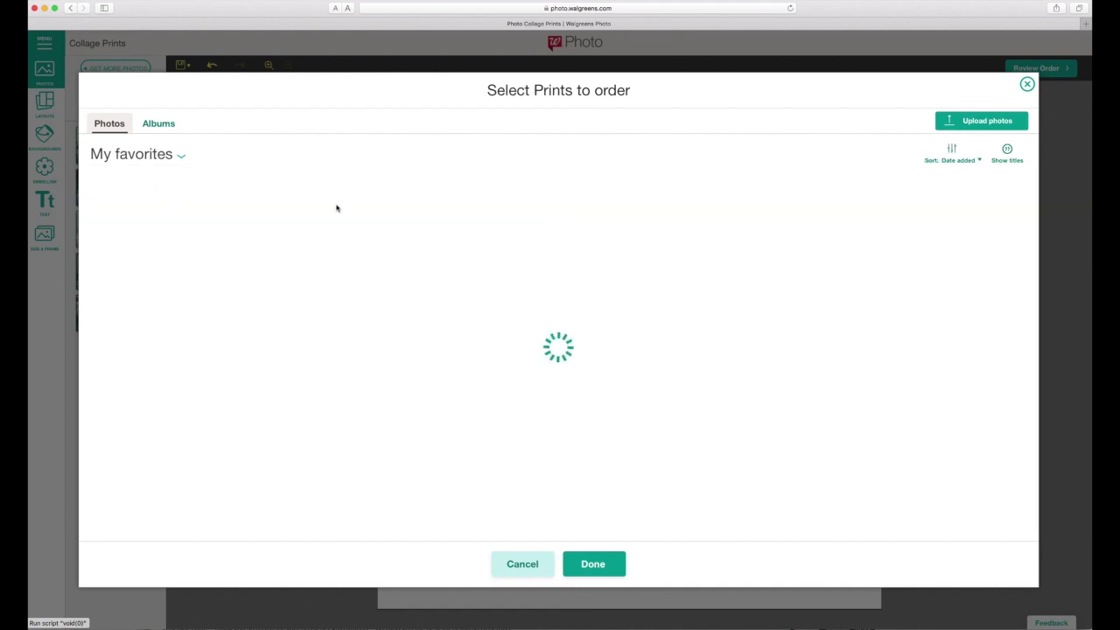
click(971, 267)
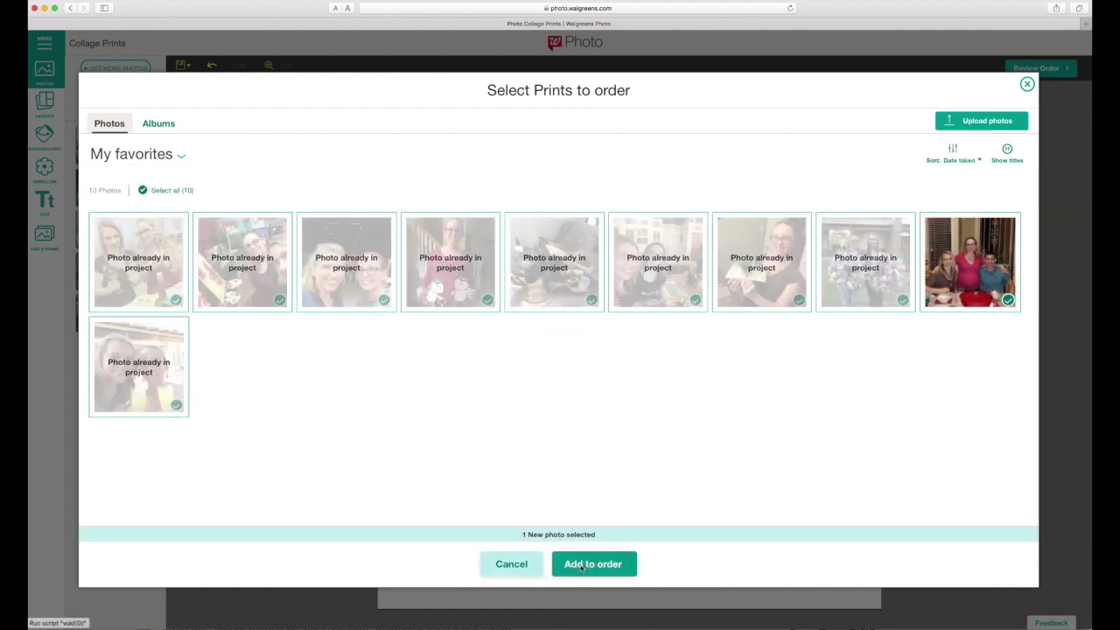
click(537, 574)
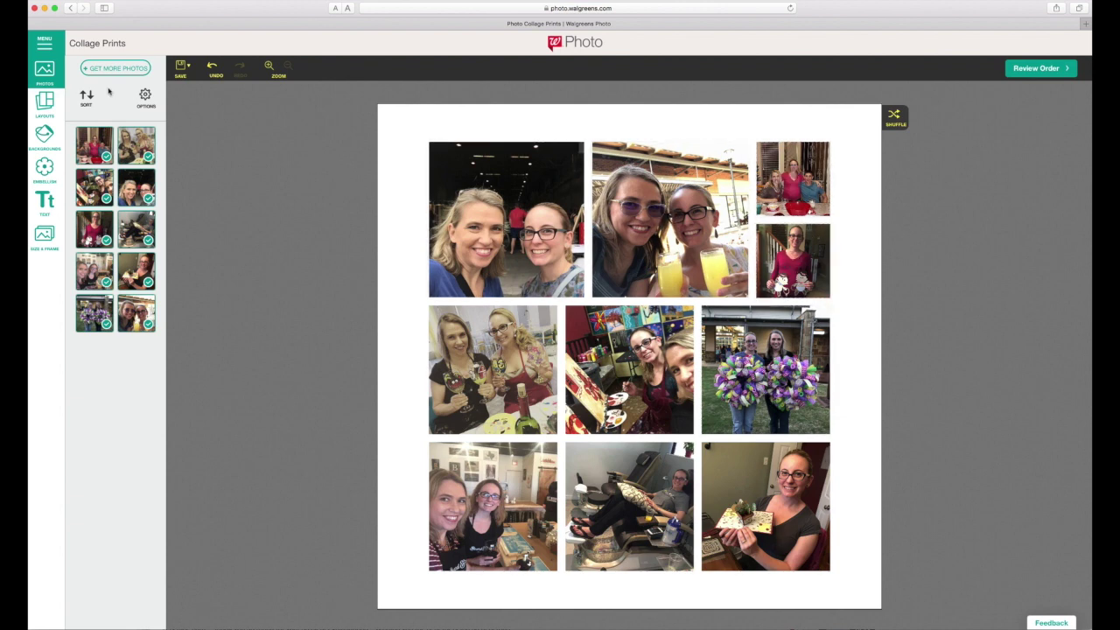
Step: Apply the eight-photo layout with a central text box, and replace the text box with the unused photo of two women holding orange drinks
click(53, 109)
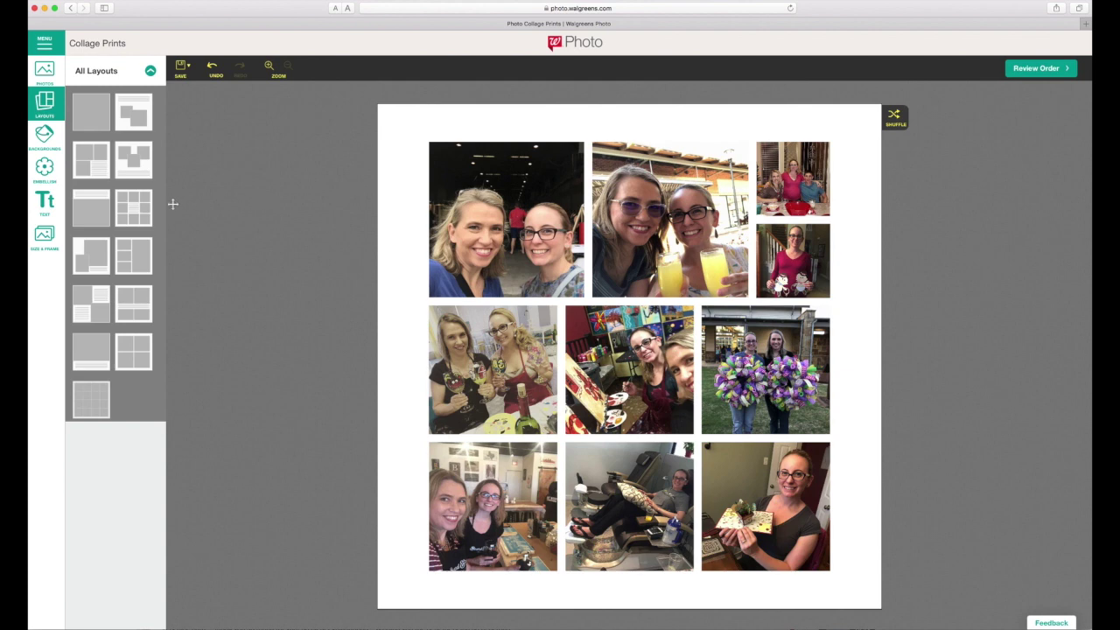
drag(126, 208, 499, 278)
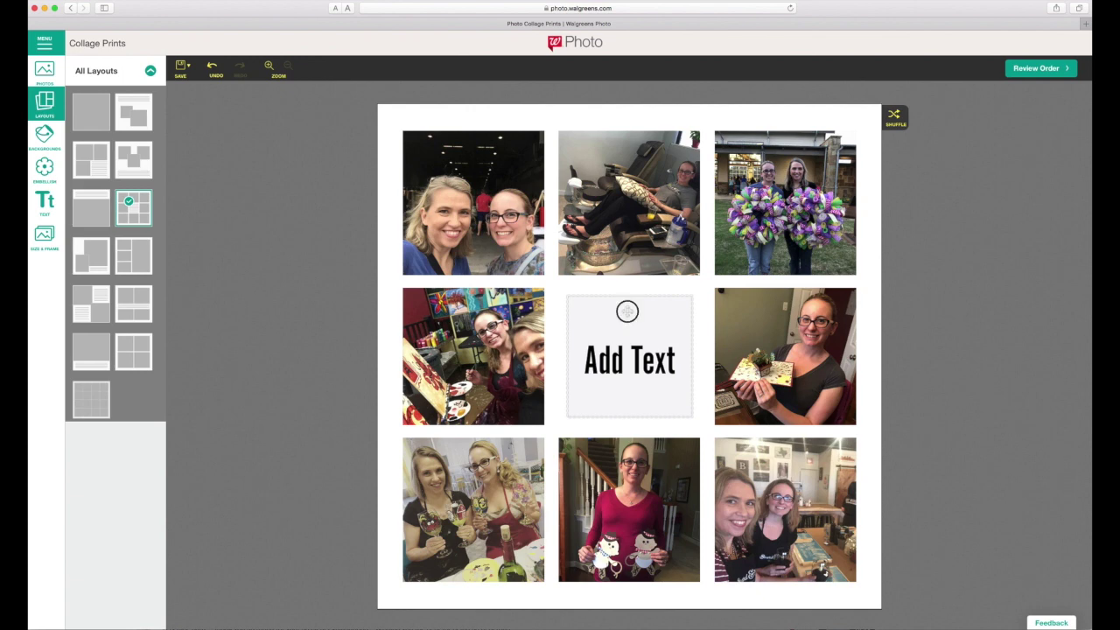
click(627, 311)
click(627, 280)
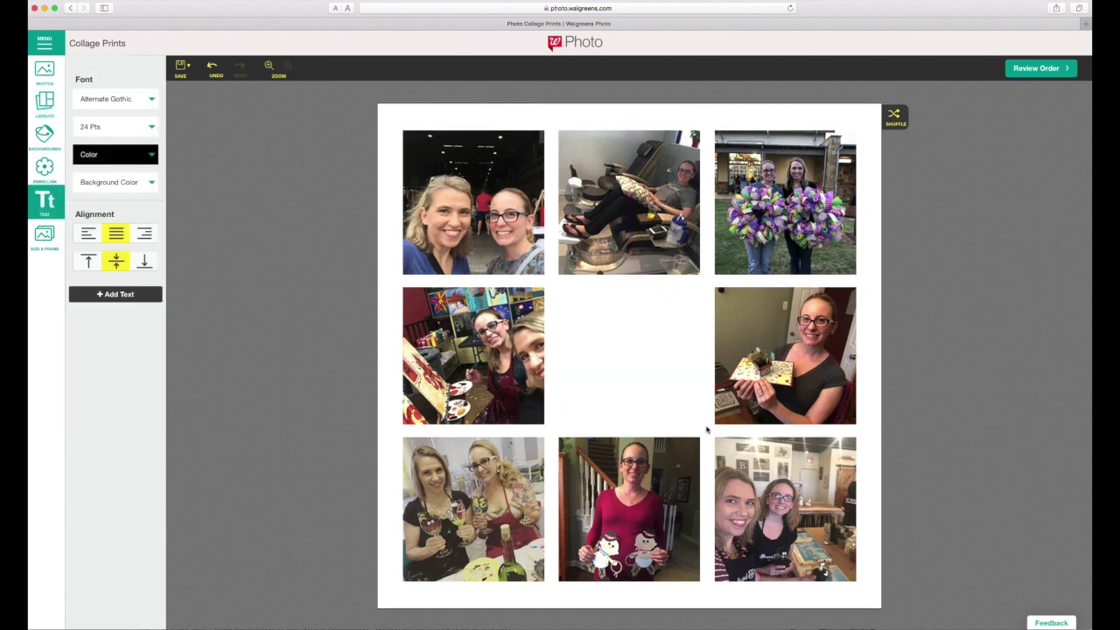
click(44, 70)
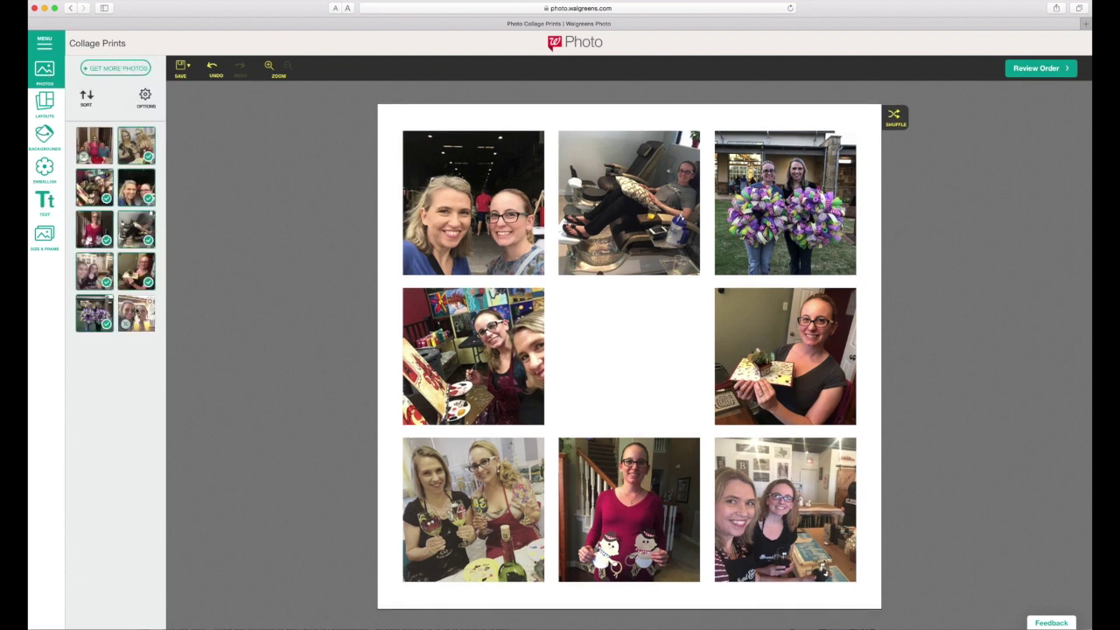
drag(137, 313, 617, 351)
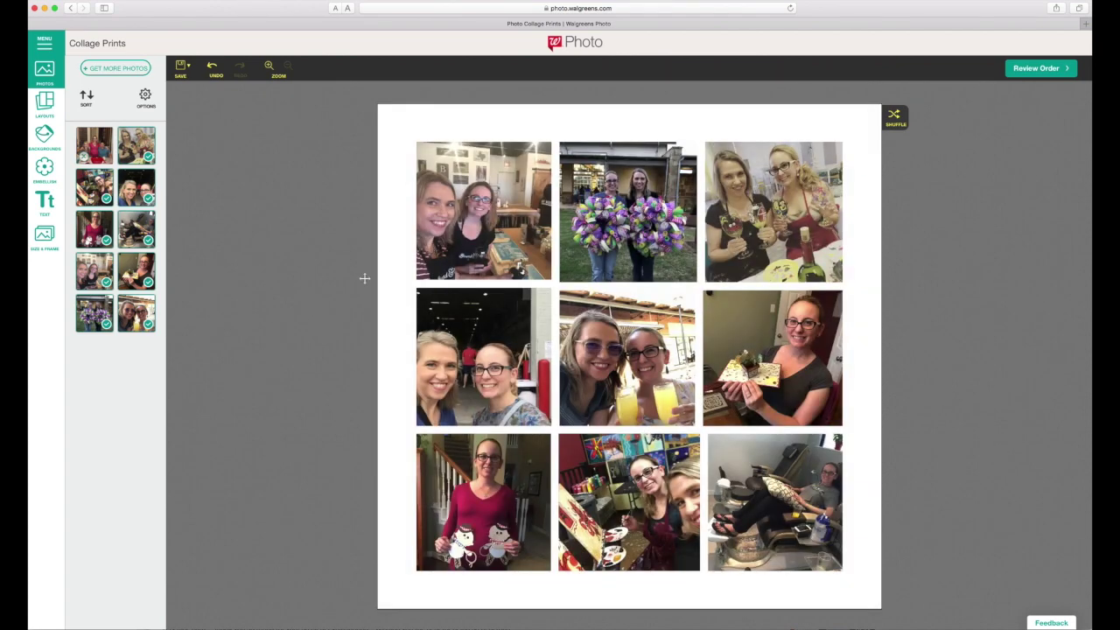
Step: Preview the collage in the order review and return to editing
click(1030, 69)
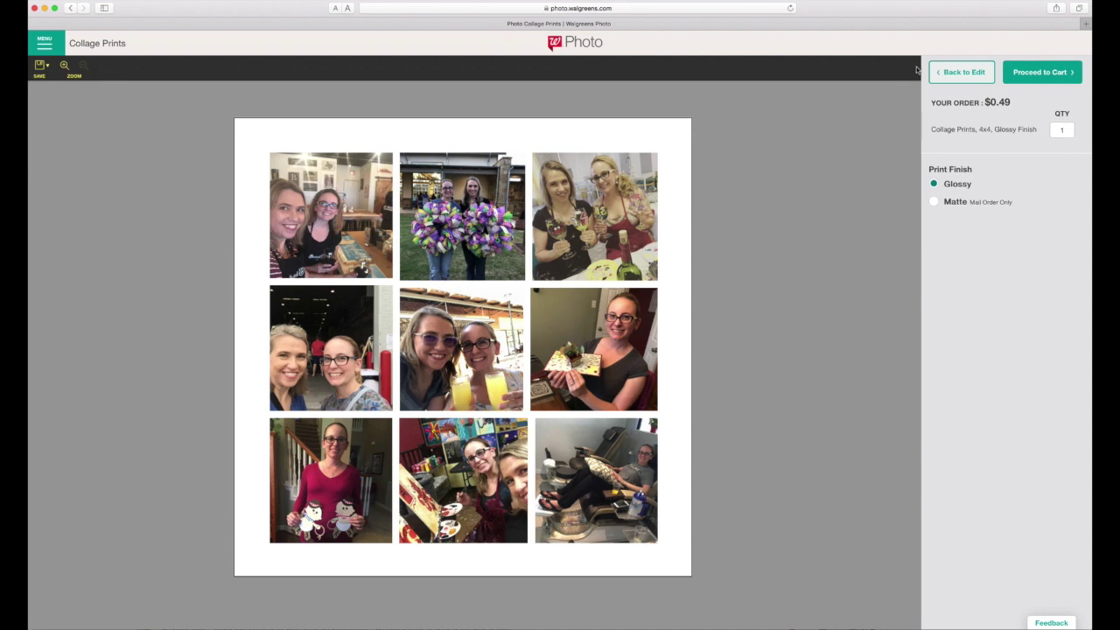
click(958, 72)
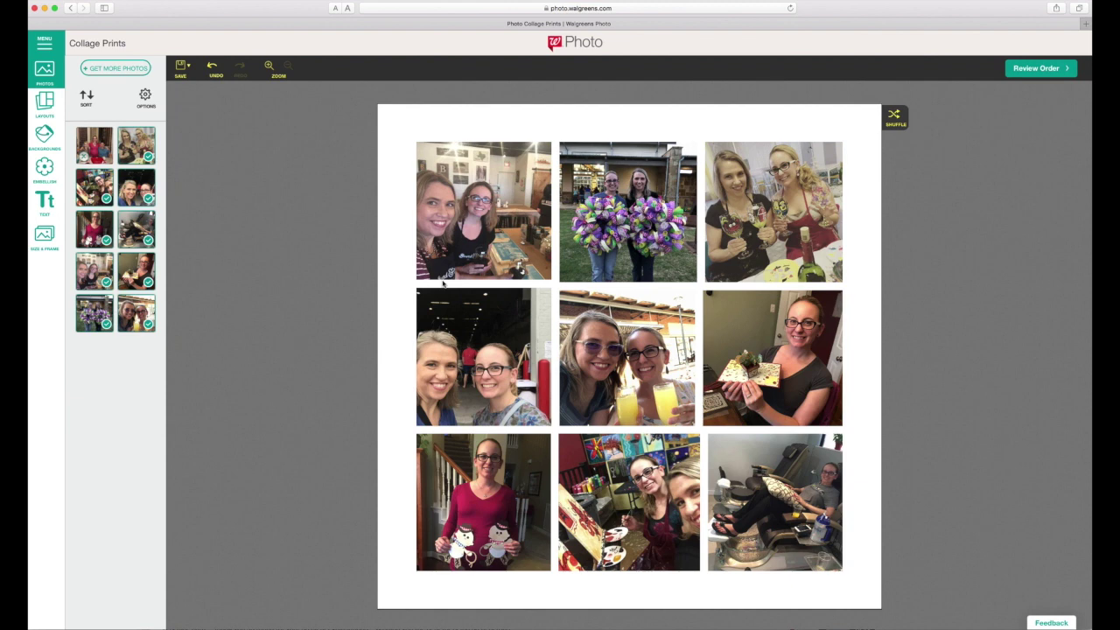
Step: Move the three top-row collage photos up and enlarge them so they touch each other without gaps
click(482, 211)
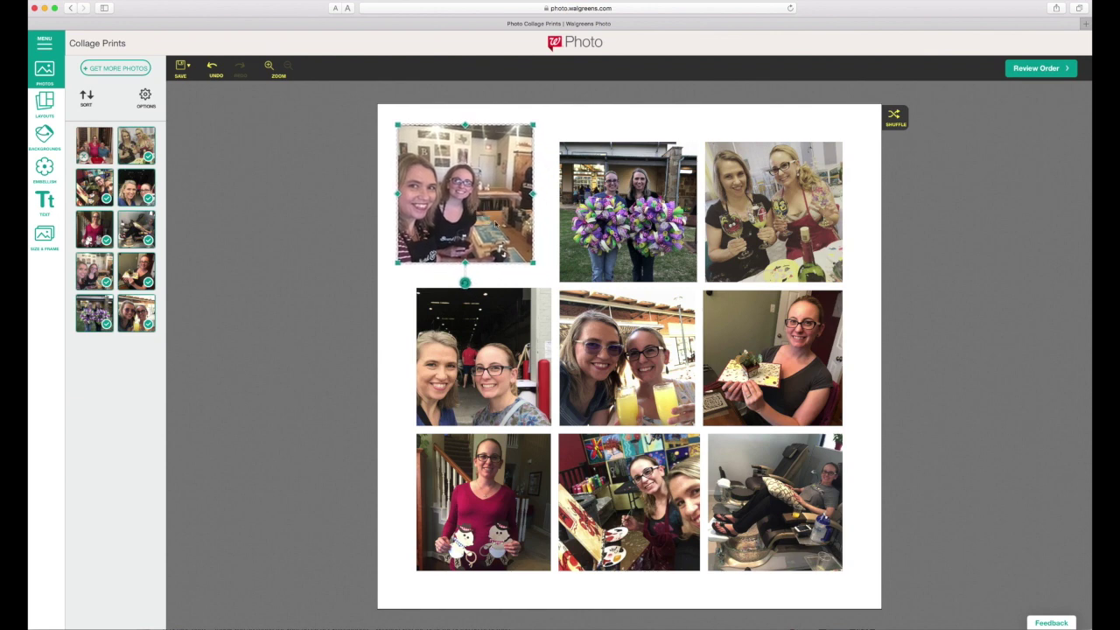
drag(533, 262, 549, 278)
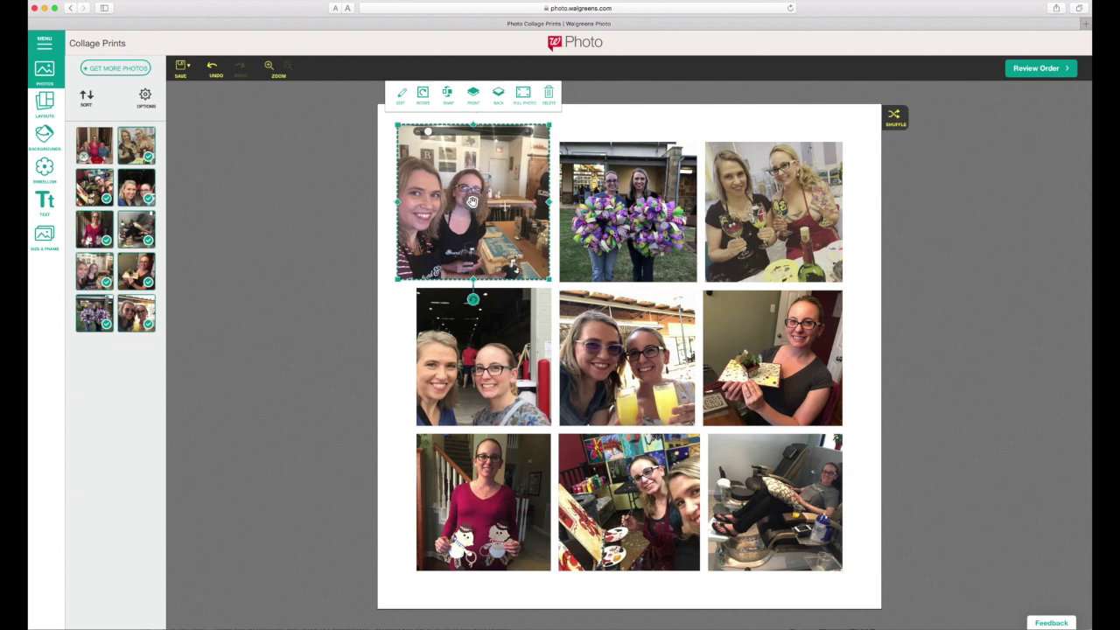
drag(626, 212, 614, 195)
drag(685, 265, 699, 280)
drag(773, 186, 768, 169)
drag(839, 266, 848, 282)
Step: Move and enlarge the three middle-row collage photos so they meet each other and the top row
drag(483, 357, 465, 350)
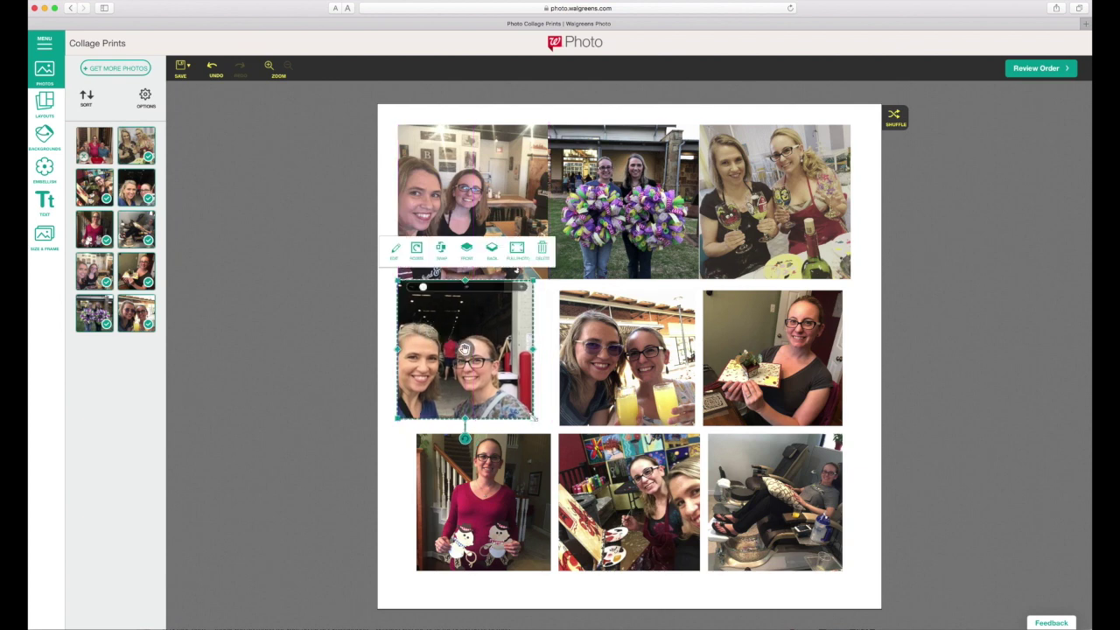
drag(532, 417, 548, 433)
drag(629, 357, 615, 320)
drag(758, 321, 767, 310)
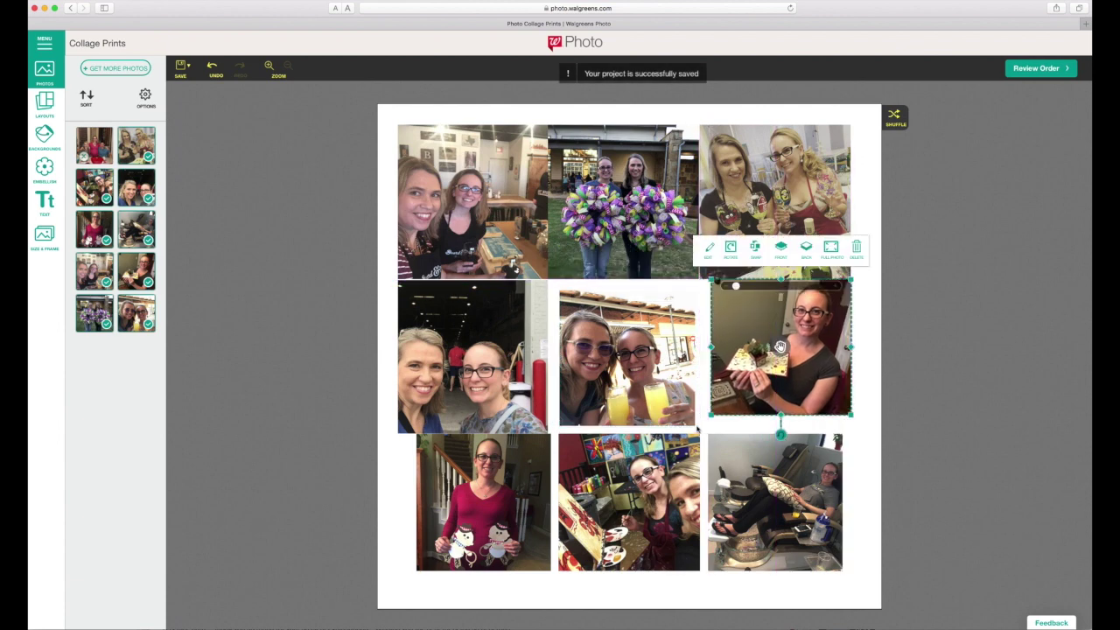
drag(711, 416, 697, 427)
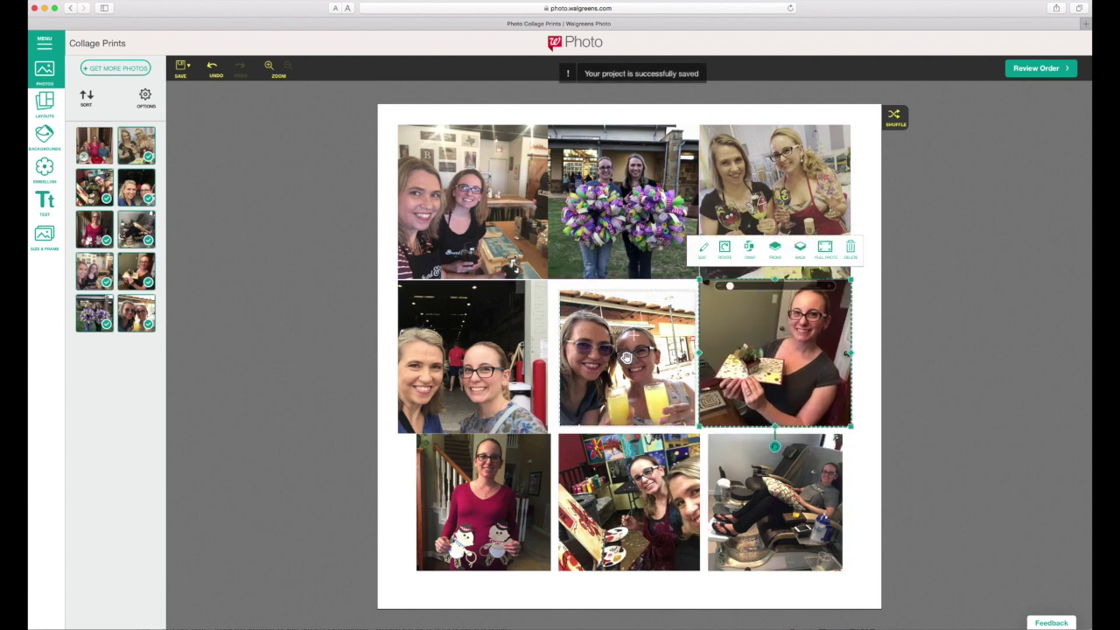
drag(627, 358, 615, 347)
drag(686, 419, 699, 432)
Step: Move and enlarge the three bottom-row collage photos to close the gaps, and open the order review
drag(482, 501, 464, 501)
drag(533, 568, 558, 583)
drag(629, 507, 619, 502)
drag(690, 567, 706, 581)
drag(774, 476, 777, 470)
drag(712, 565, 707, 588)
click(630, 507)
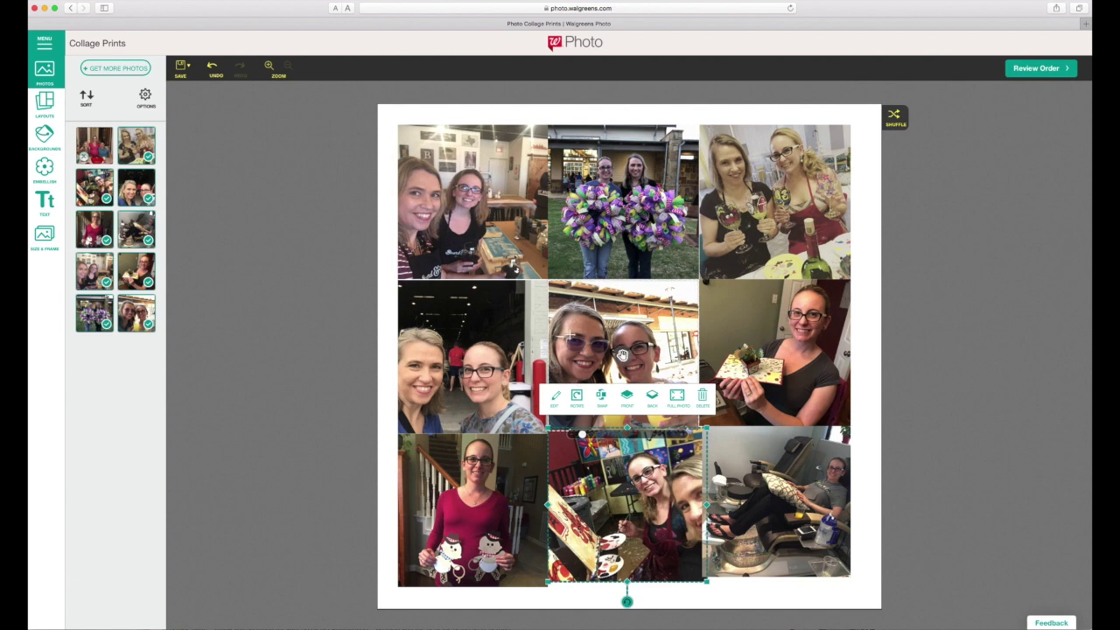
click(1039, 69)
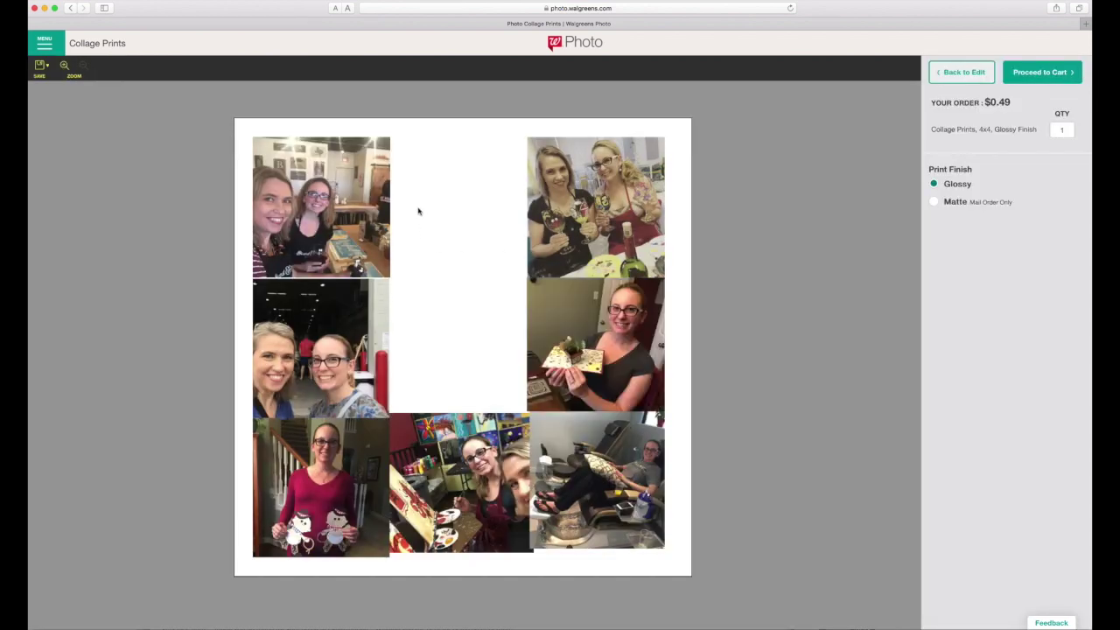